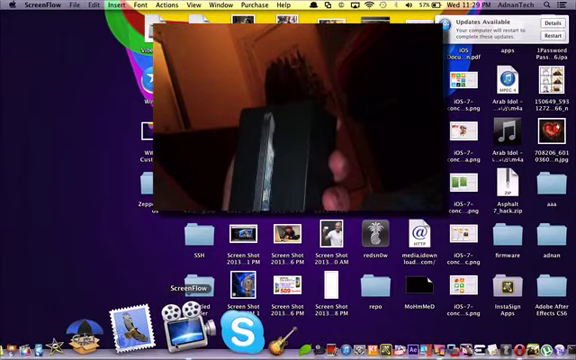
# Bring up ScreenFlow's Dock menu with its new recording, options, show windows, hide and quit items.
pyautogui.rightClick(185, 322)
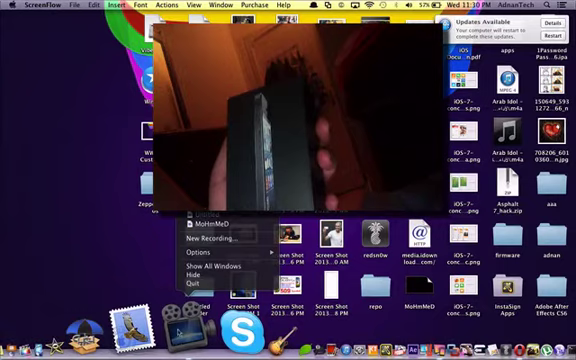